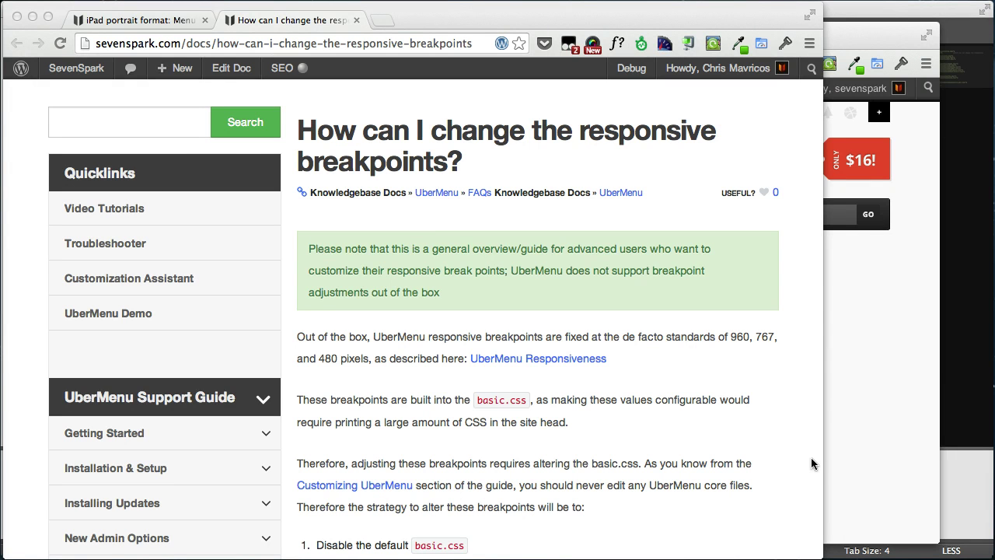
Bring the Chrome window showing the mavair.local/~chris/ubermenu demo site to the front.
click(871, 422)
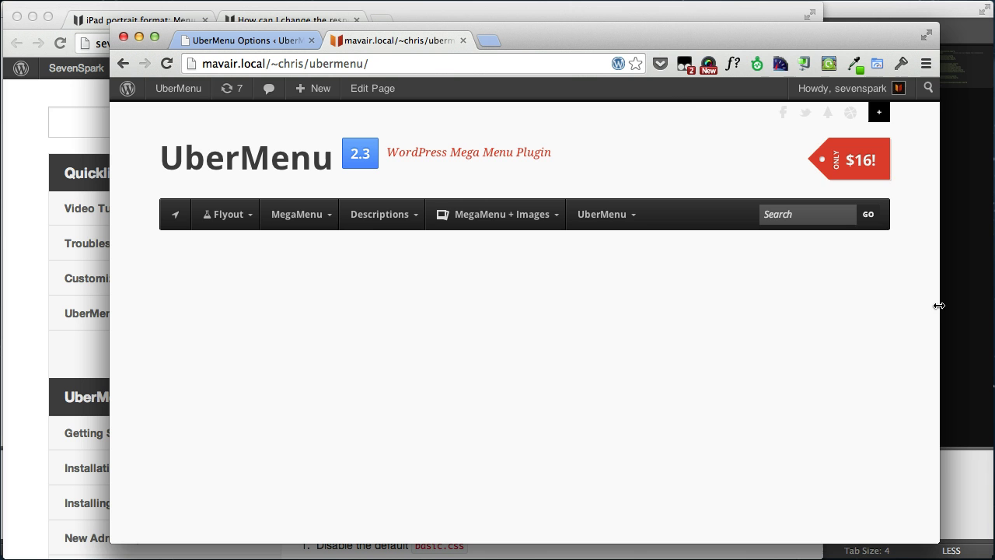
drag(939, 310, 660, 310)
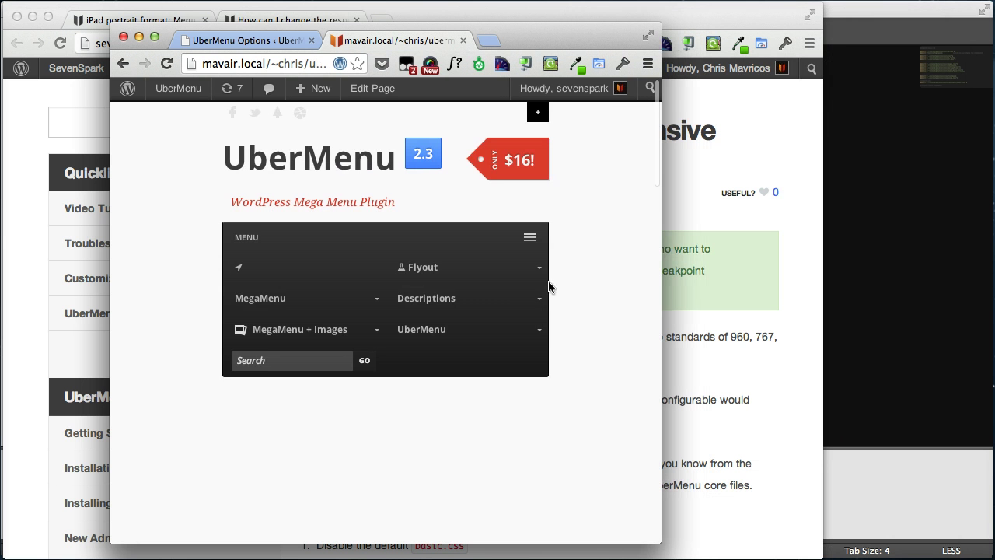
click(529, 237)
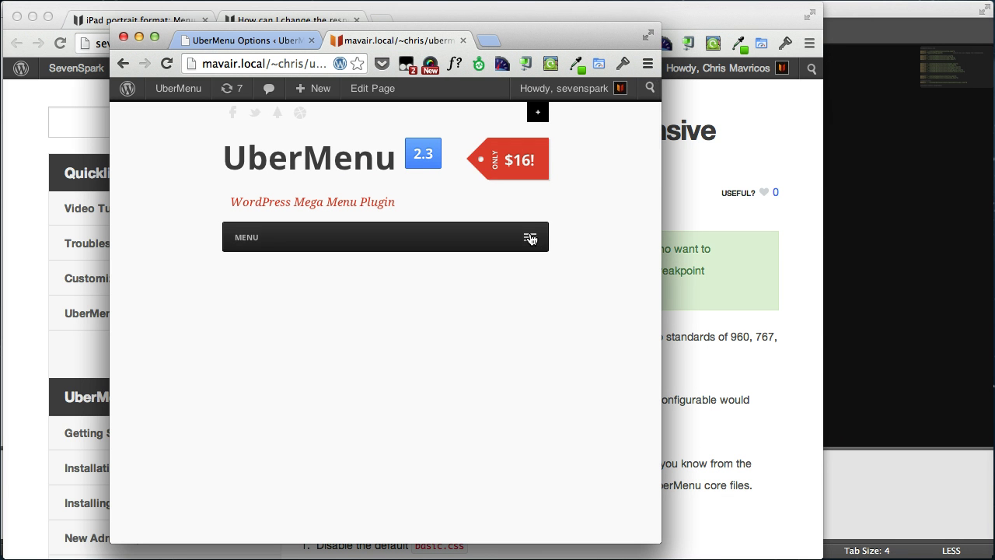
click(530, 237)
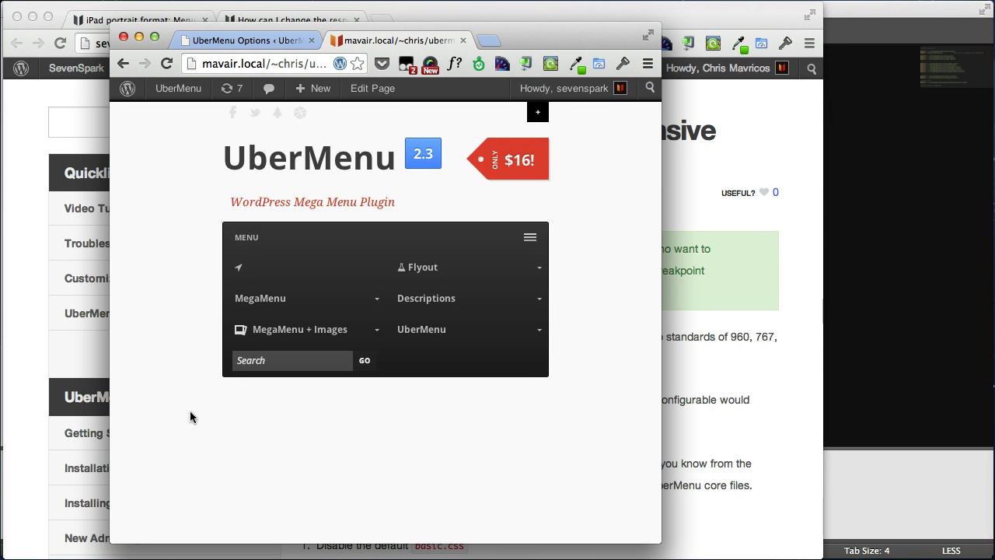
mouse_move(435, 298)
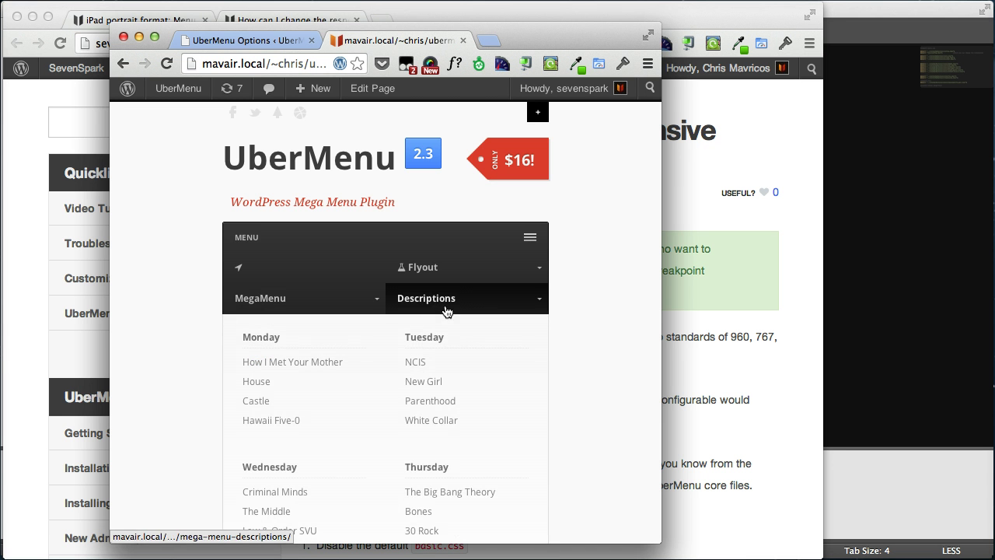
drag(660, 306, 436, 307)
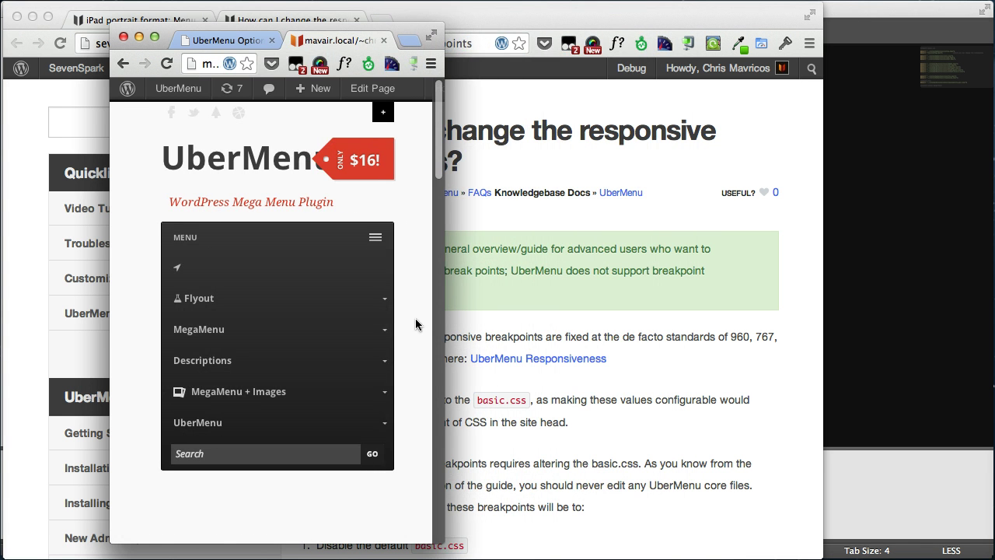
click(381, 241)
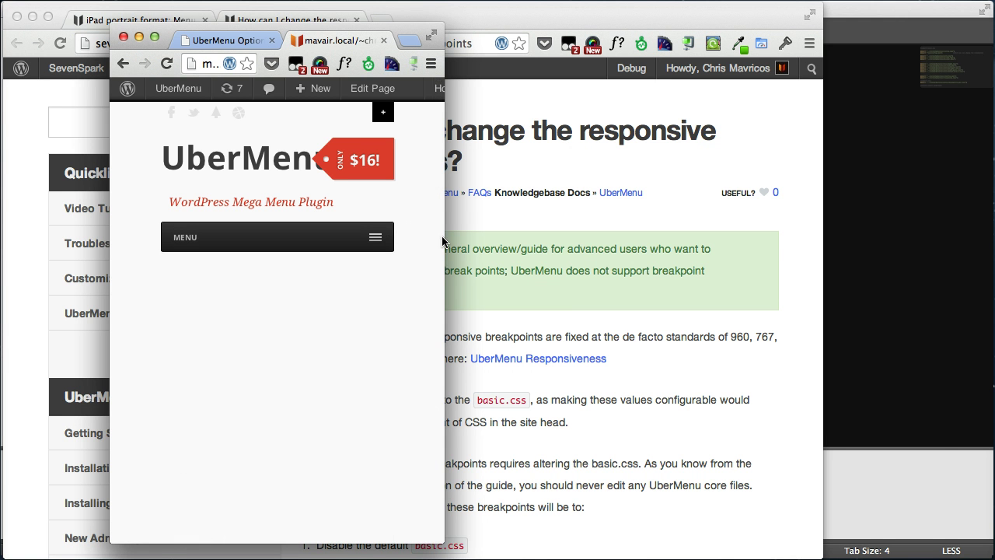
drag(443, 242, 994, 256)
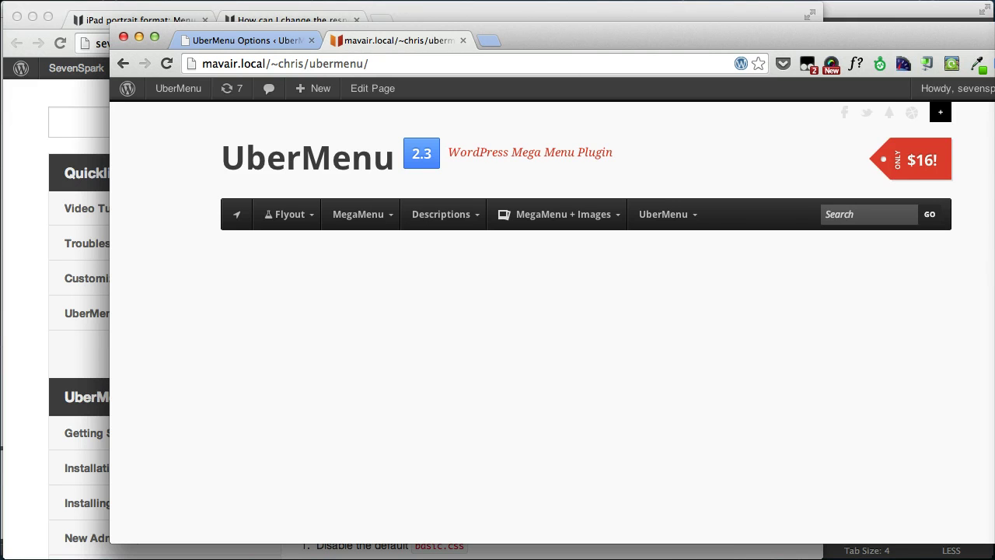
Narrow the browser to just above 960px so the search box wraps to a second row.
drag(994, 252, 971, 252)
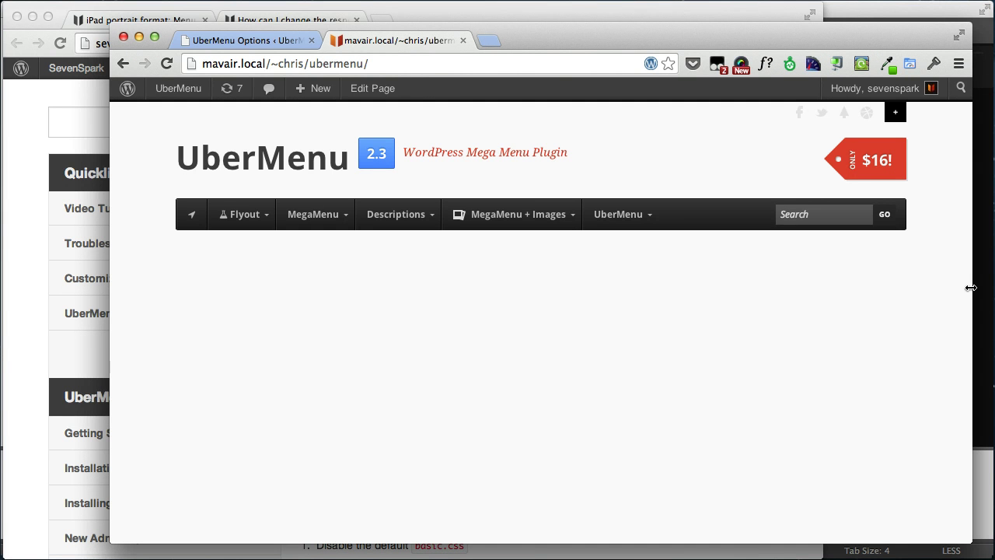
drag(971, 288, 755, 311)
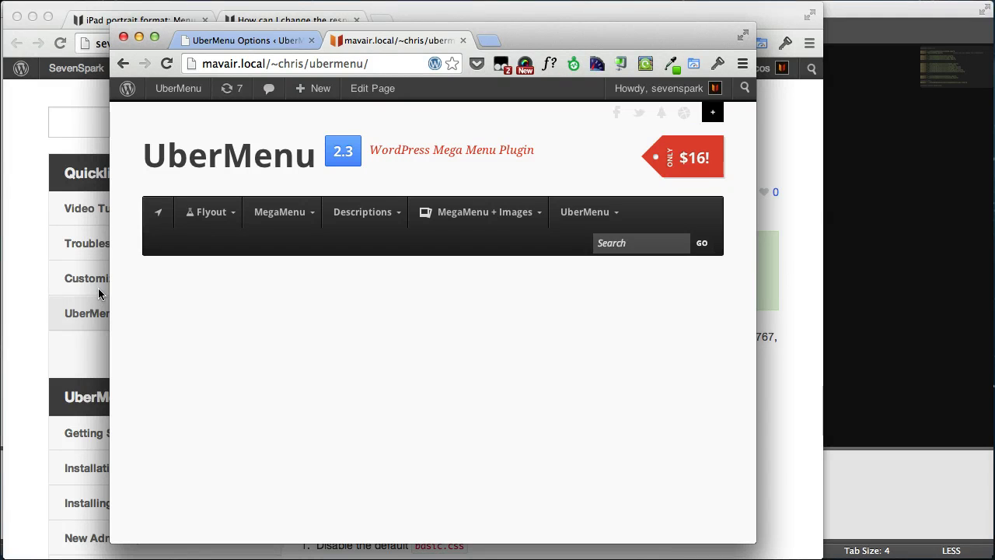
click(779, 249)
scroll(255, 433, down, 5)
scroll(256, 434, down, 6)
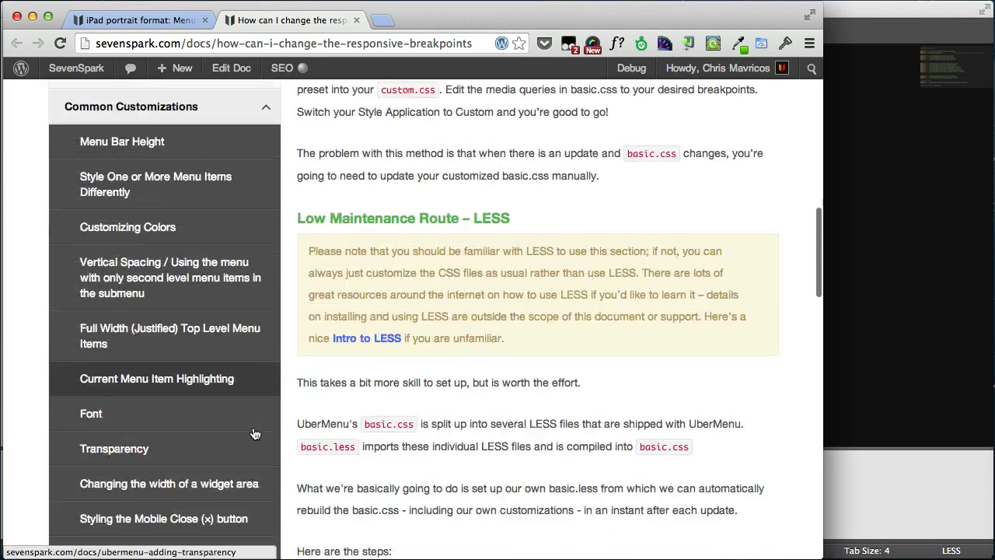
scroll(255, 433, down, 3)
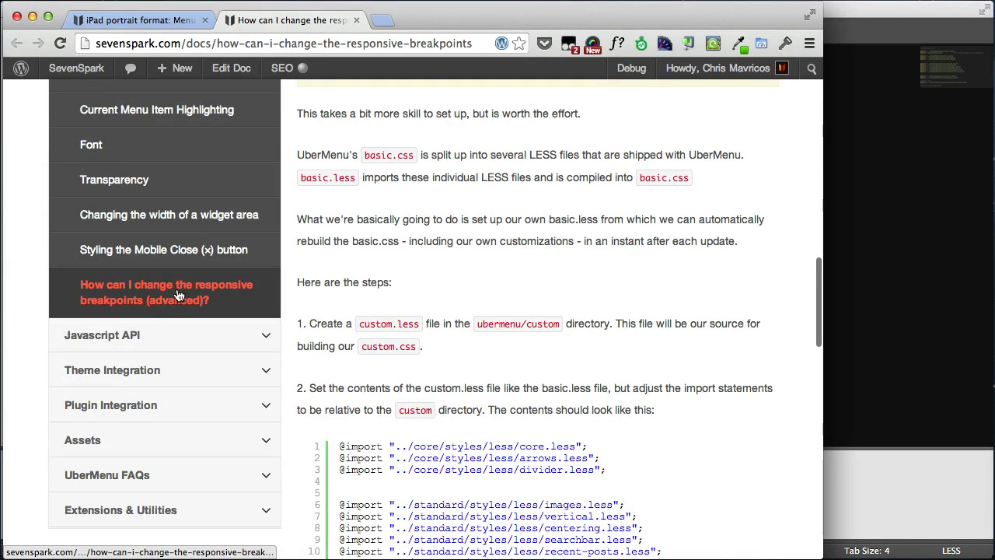
scroll(223, 306, up, 5)
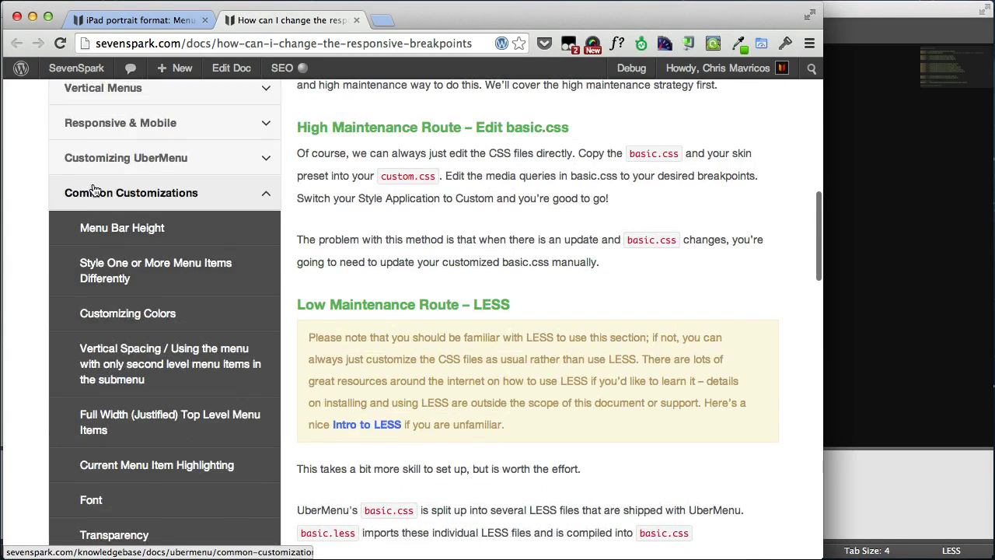
scroll(487, 236, up, 6)
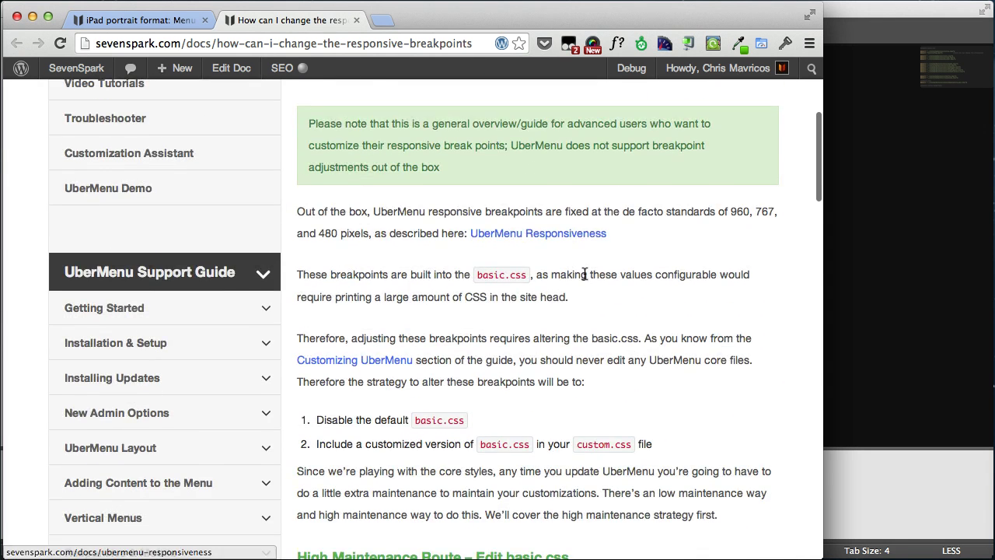
scroll(582, 234, up, 2)
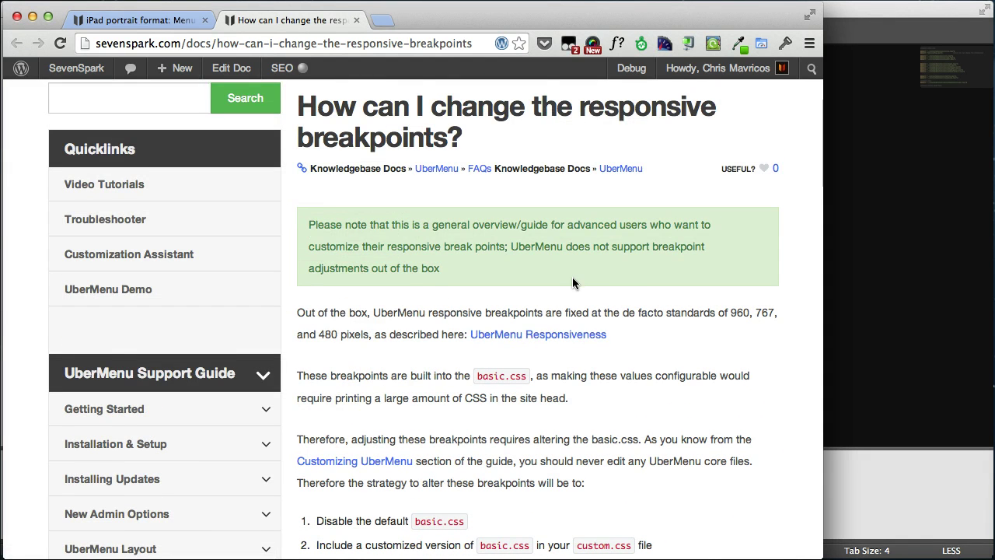
scroll(547, 291, down, 10)
scroll(546, 294, down, 3)
scroll(546, 294, down, 5)
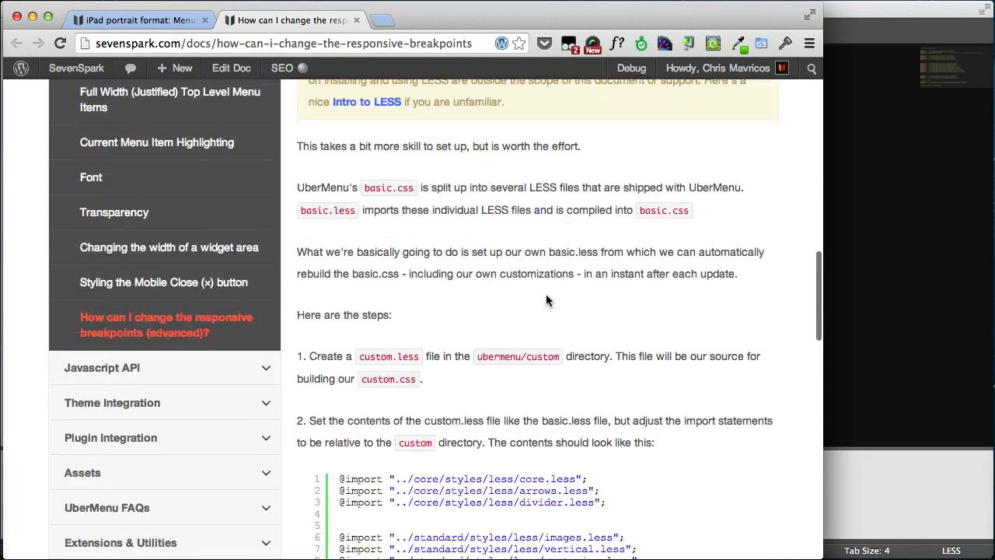
scroll(552, 295, down, 1)
scroll(568, 298, down, 1)
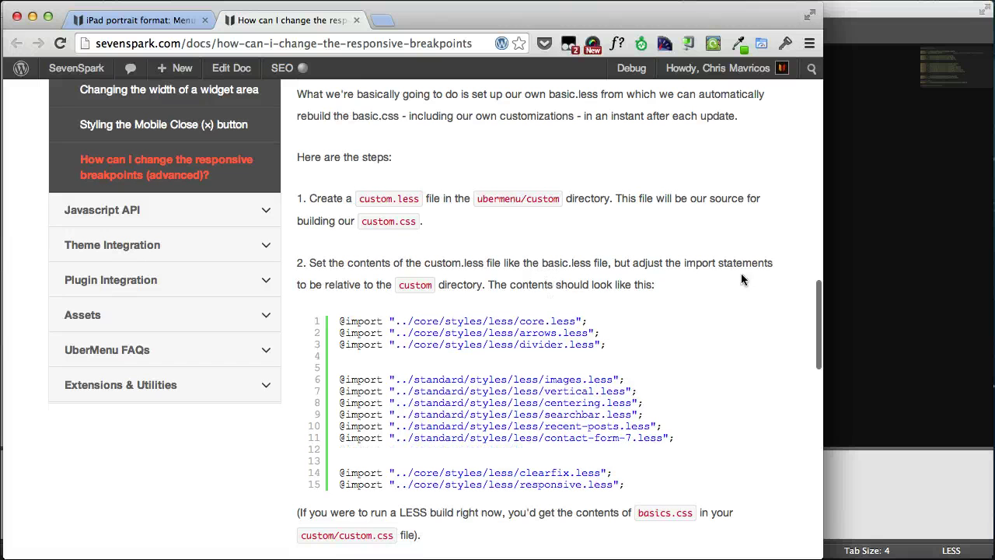
In Sublime Text, close the build panel and open custom-sample.less from the sidebar.
click(867, 270)
key(Escape)
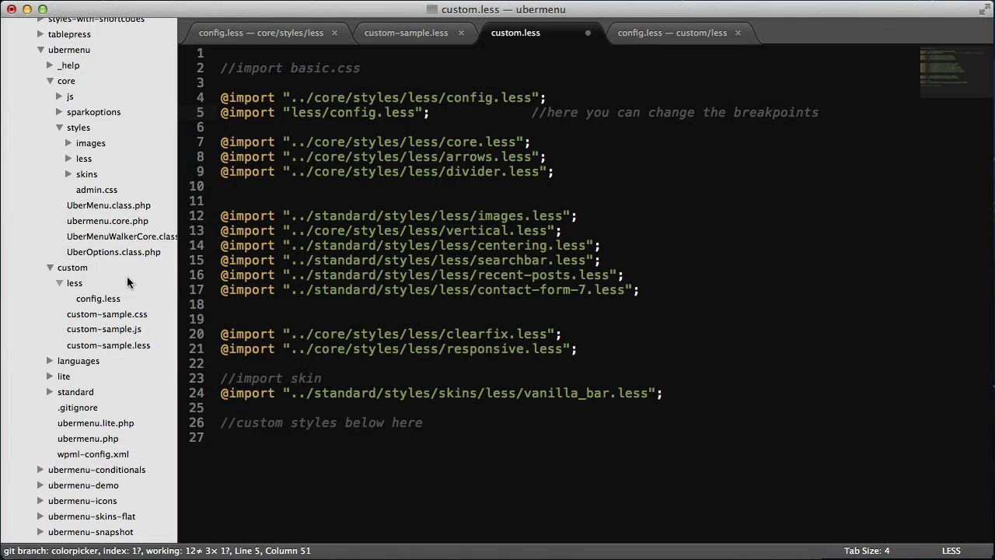
scroll(66, 233, up, 4)
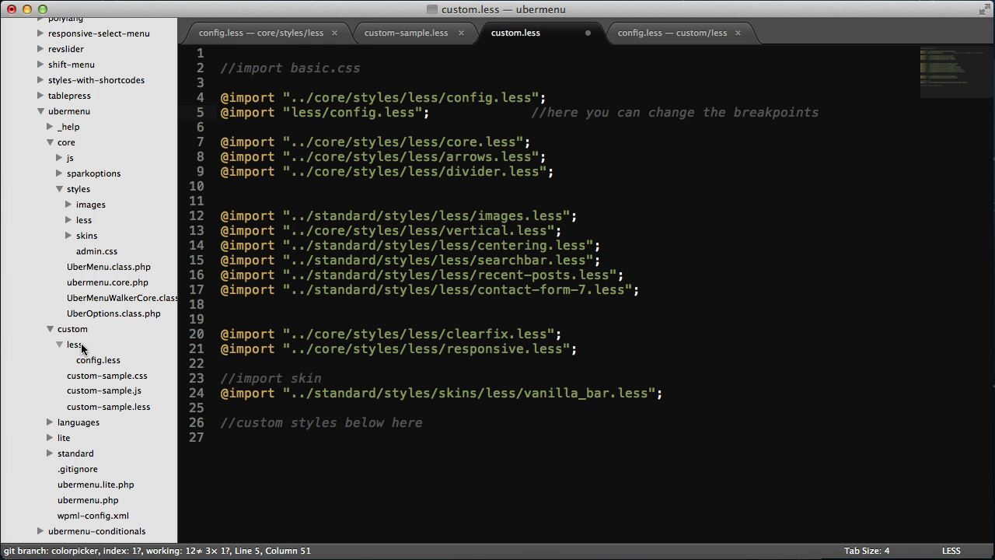
click(122, 411)
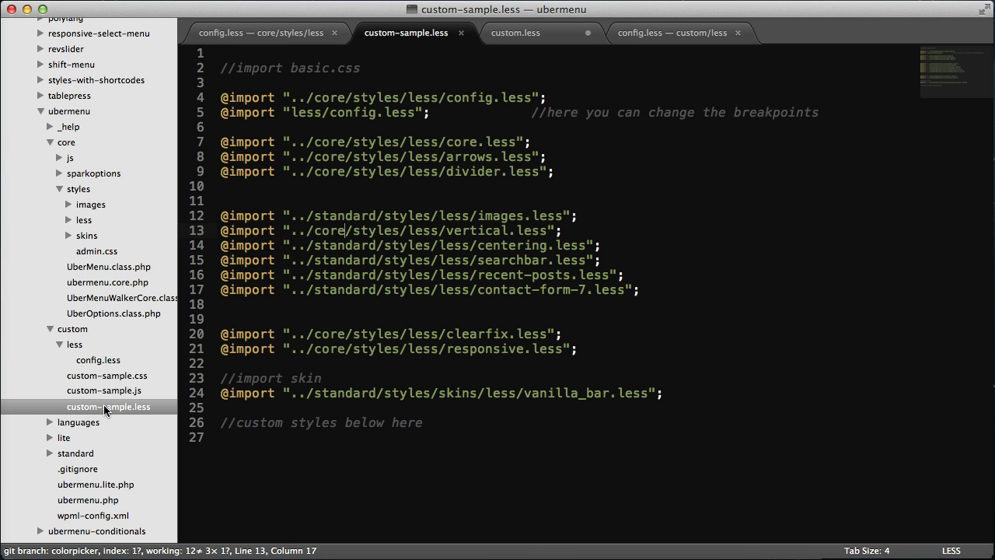
Duplicate custom-sample.less as custom.less by removing '-sample' from the new name.
right_click(106, 410)
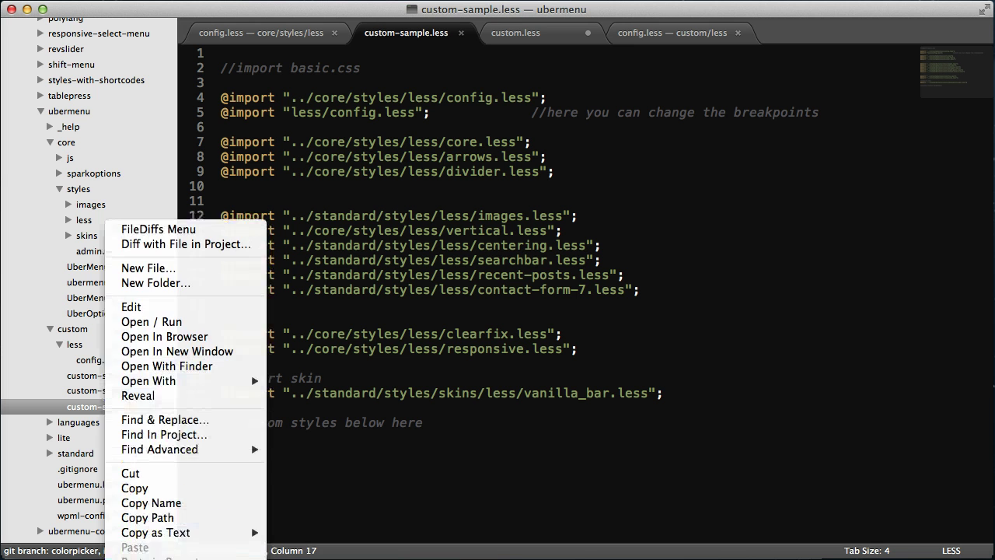
click(156, 554)
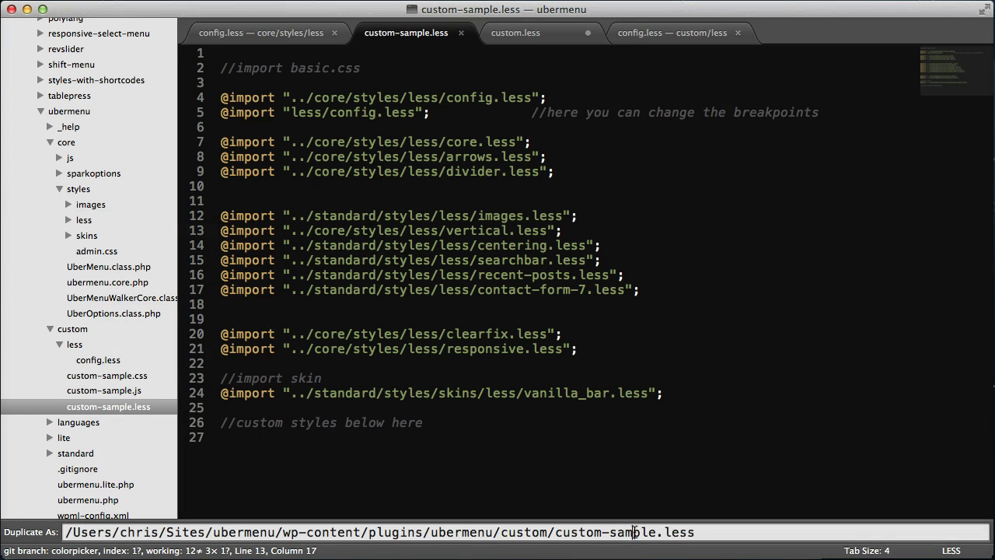
double_click(634, 532)
key(BackSpace)
key(BackSpace)
key(Return)
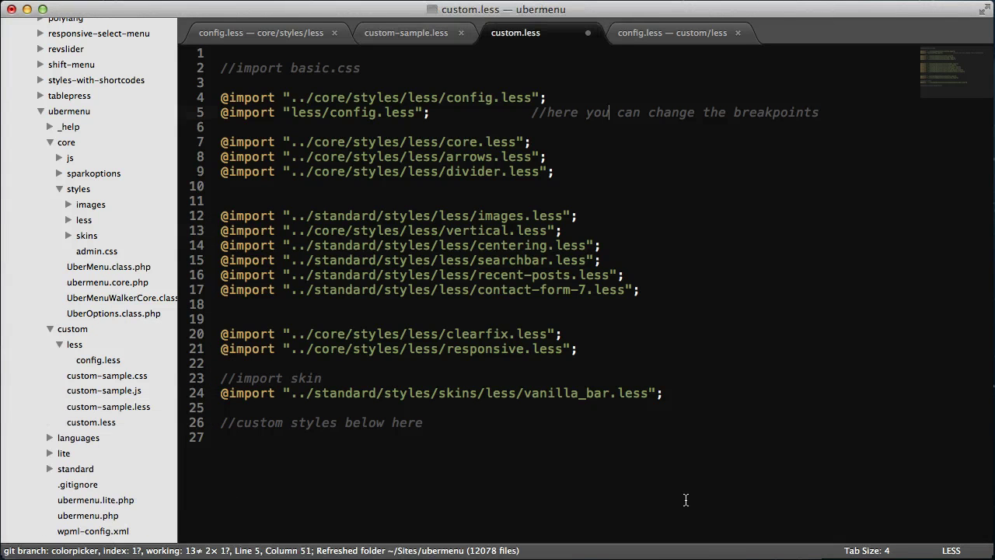
Select the custom config import line in custom.less, then open custom/less/config.less.
click(588, 173)
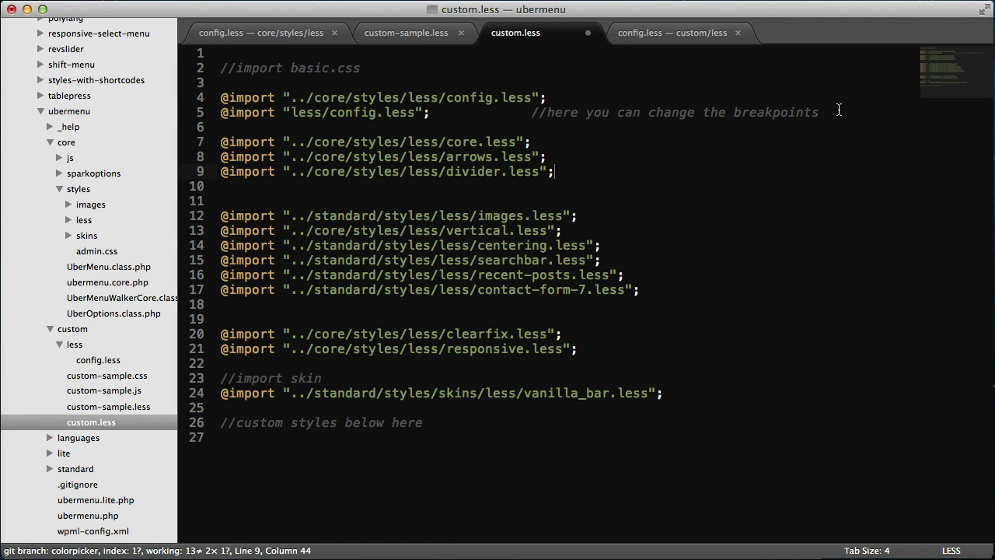
drag(856, 113, 219, 114)
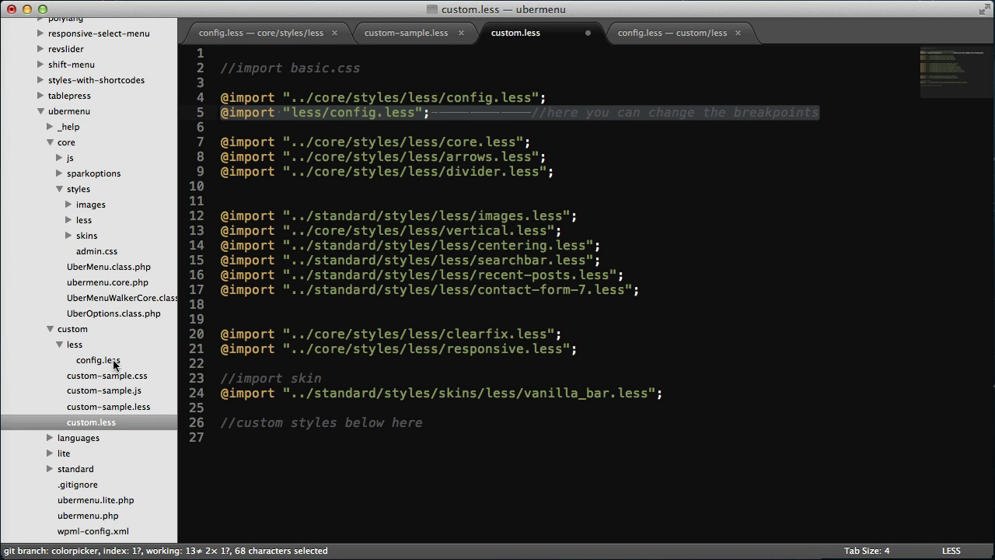
click(83, 361)
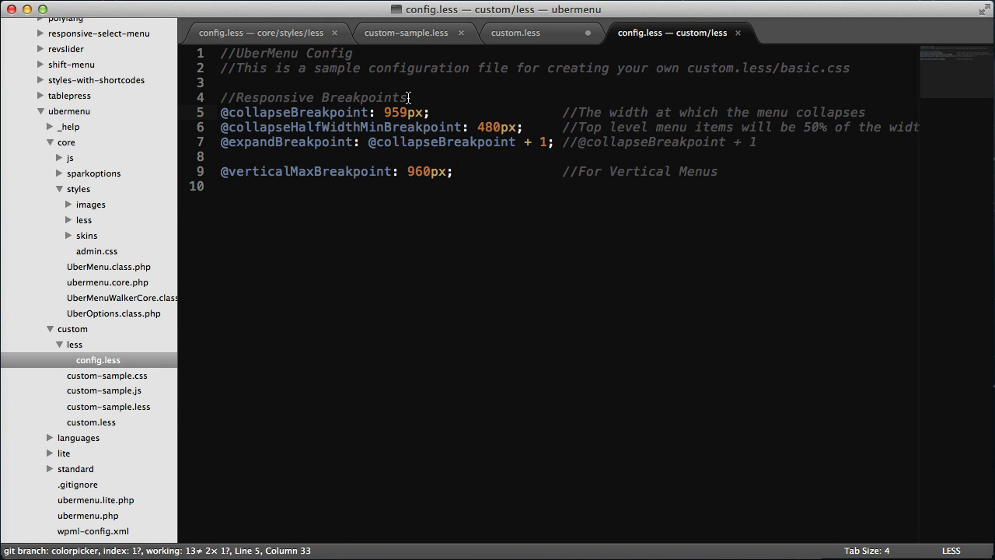
Compare the core 767px and custom 959px breakpoints, then return to the custom.less tab.
click(255, 34)
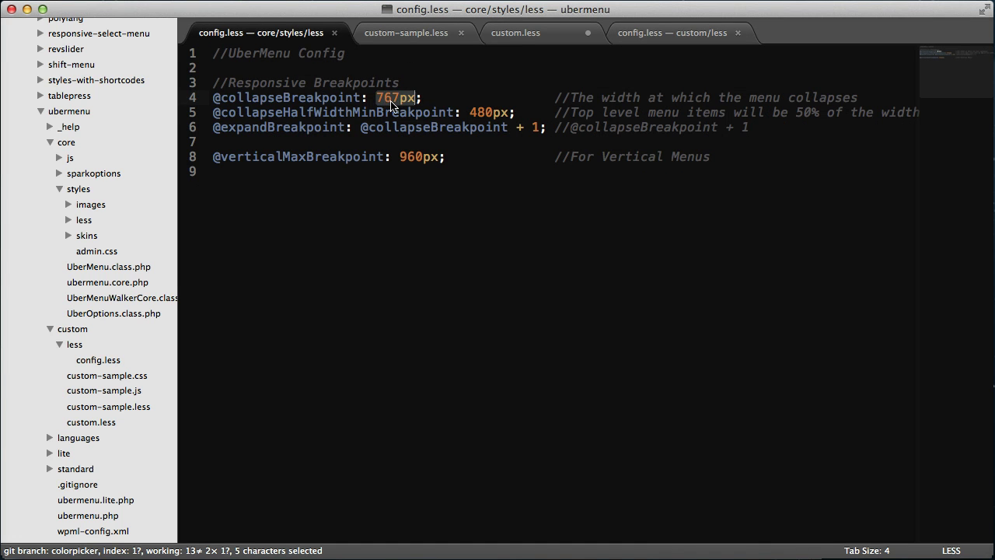
click(685, 35)
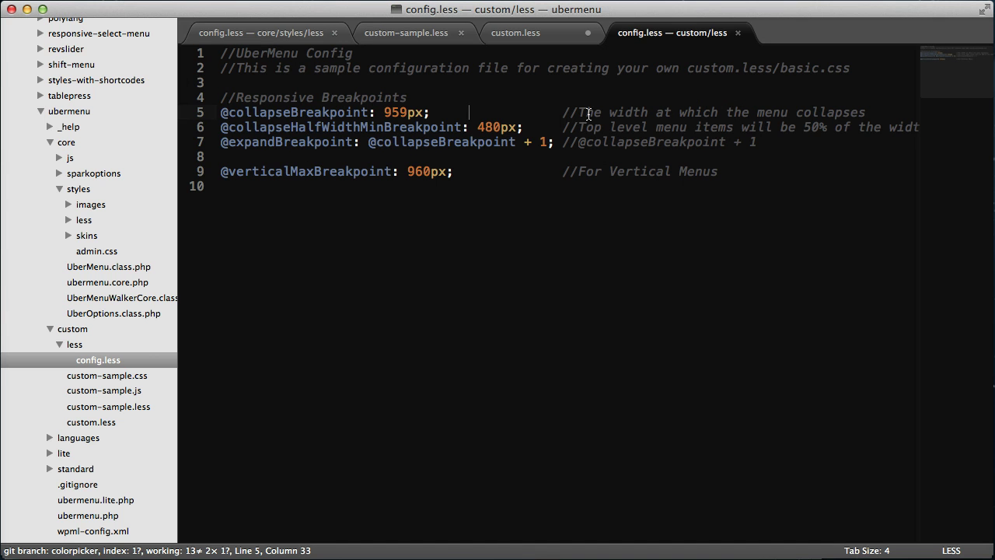
click(548, 36)
click(504, 113)
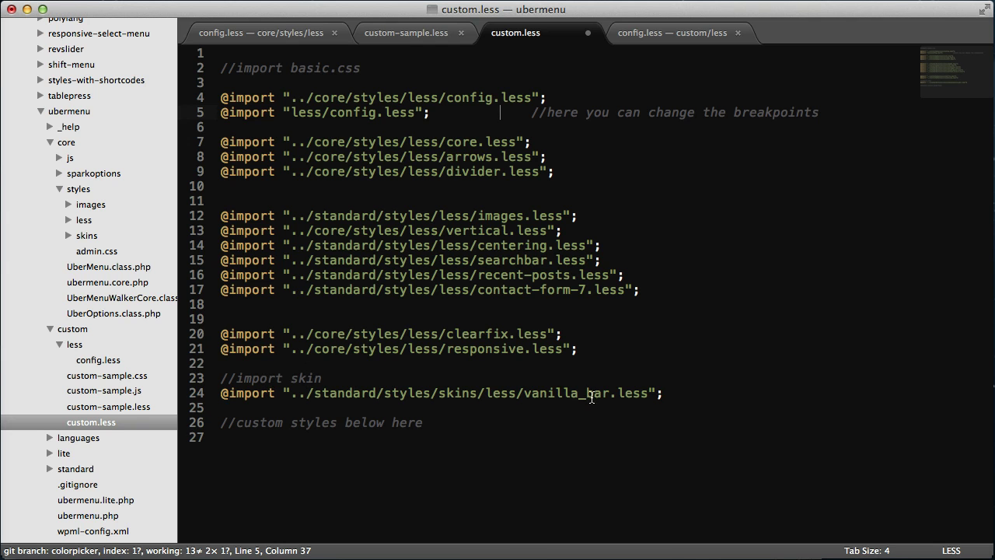
double_click(588, 397)
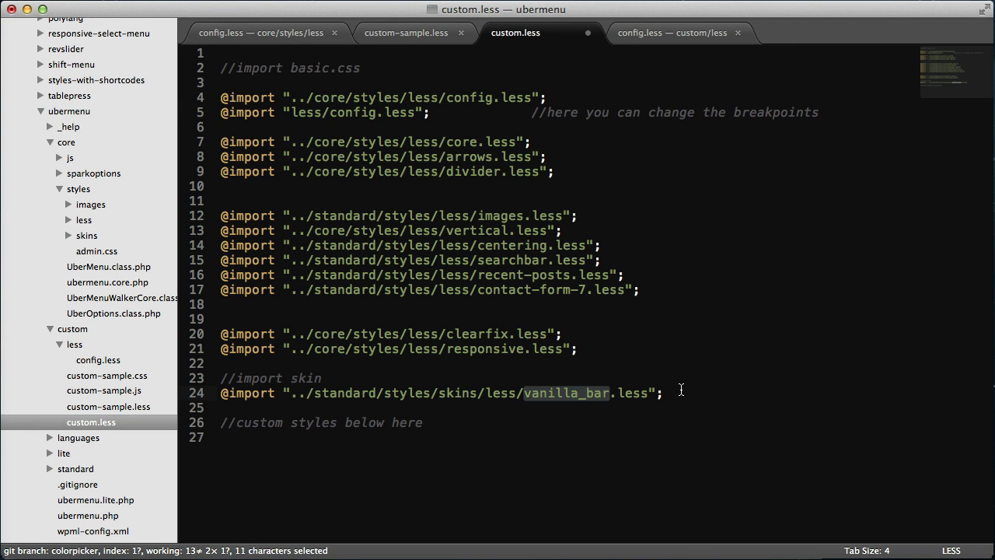
click(683, 390)
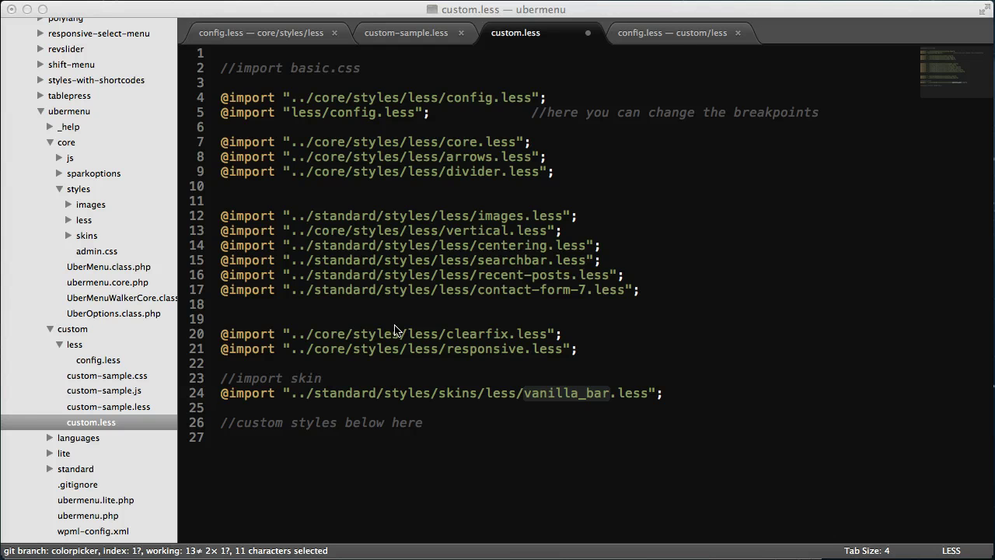
click(492, 362)
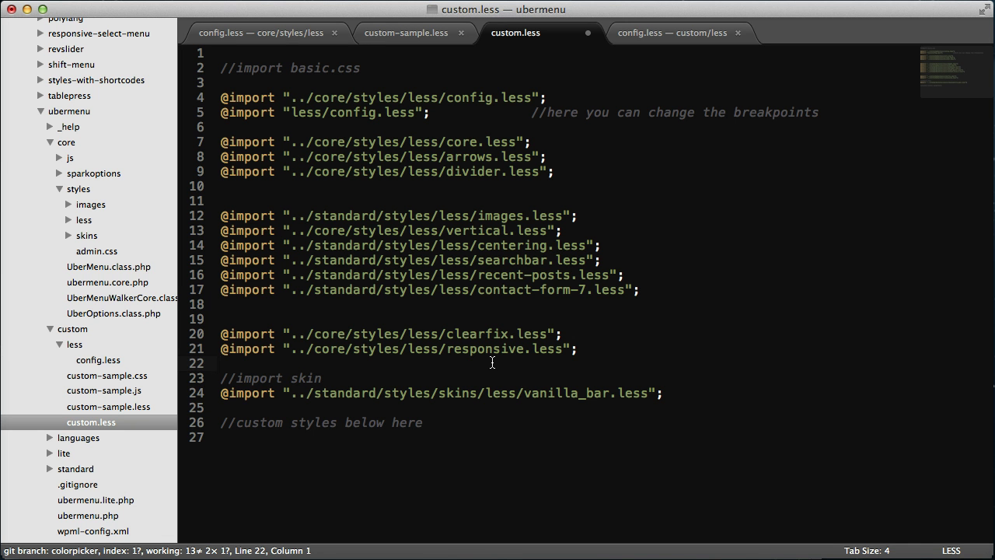
Save custom.less to compile it, then open the generated custom.css and hide the build output.
key(ctrl+s)
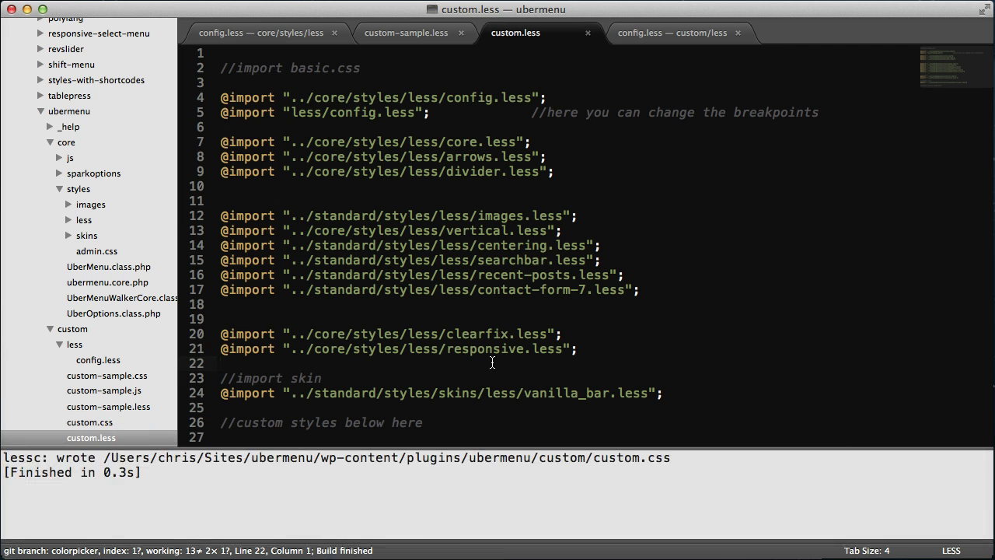
click(140, 421)
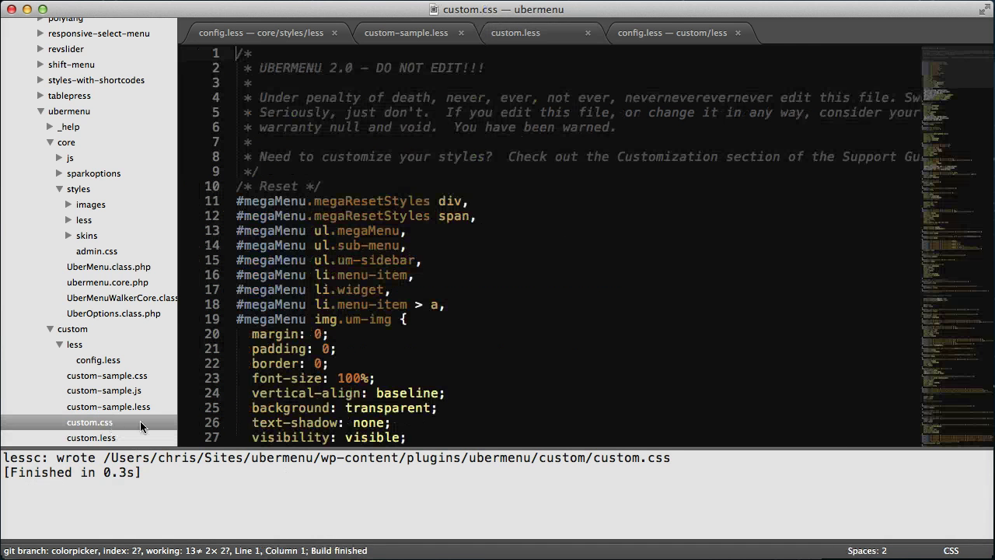
scroll(377, 276, down, 5)
click(519, 319)
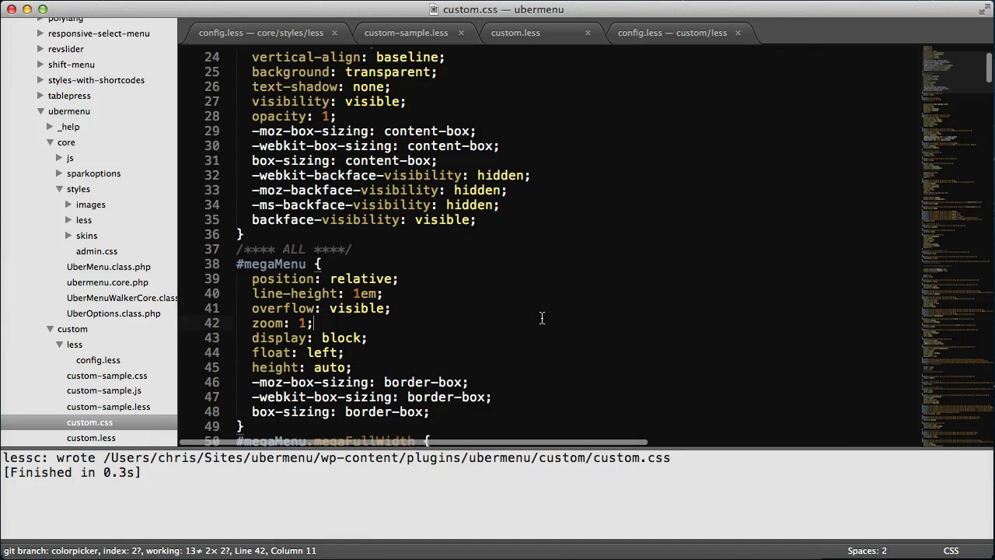
key(Escape)
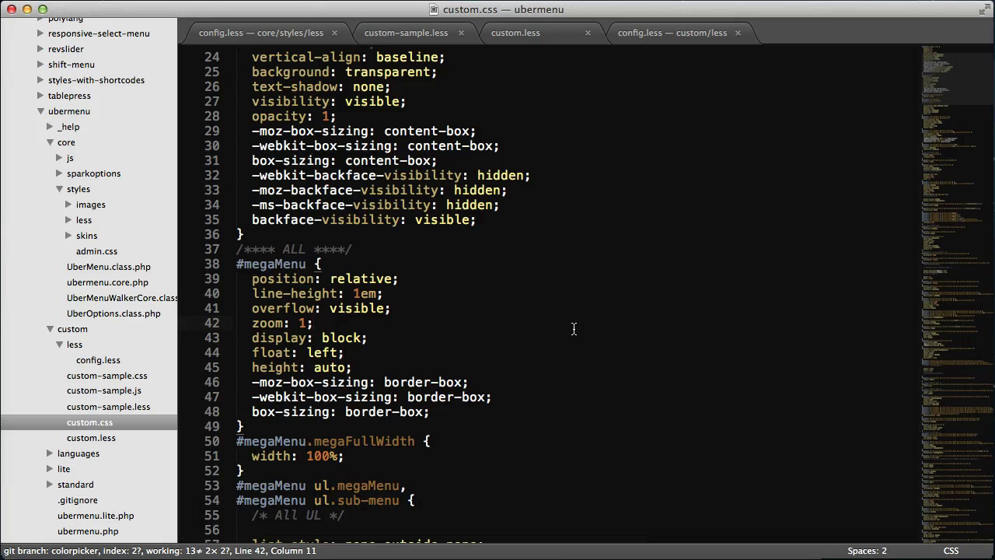
Skim custom.css from end to top, then switch to the UberMenu settings in Chrome.
key(super+Down)
key(super+Up)
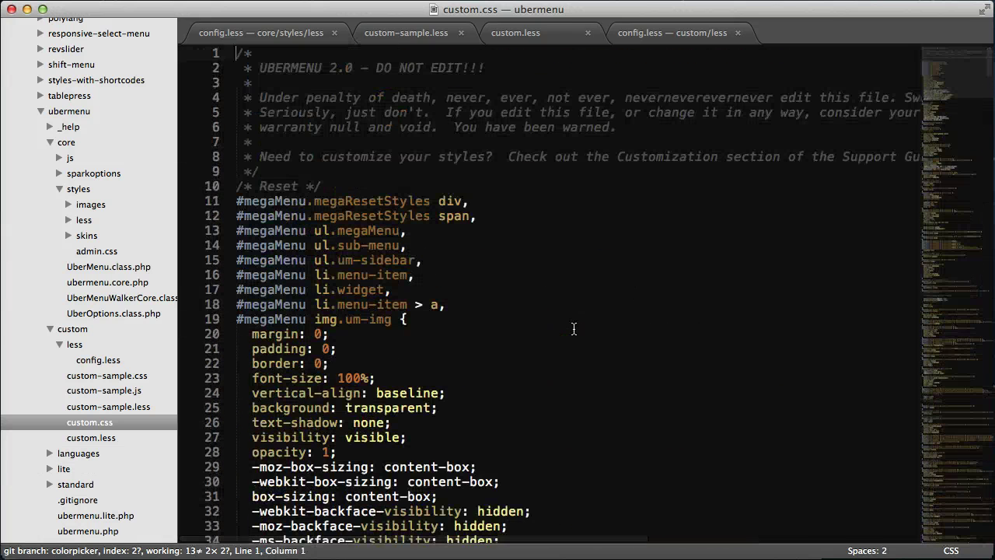
key(super+Tab)
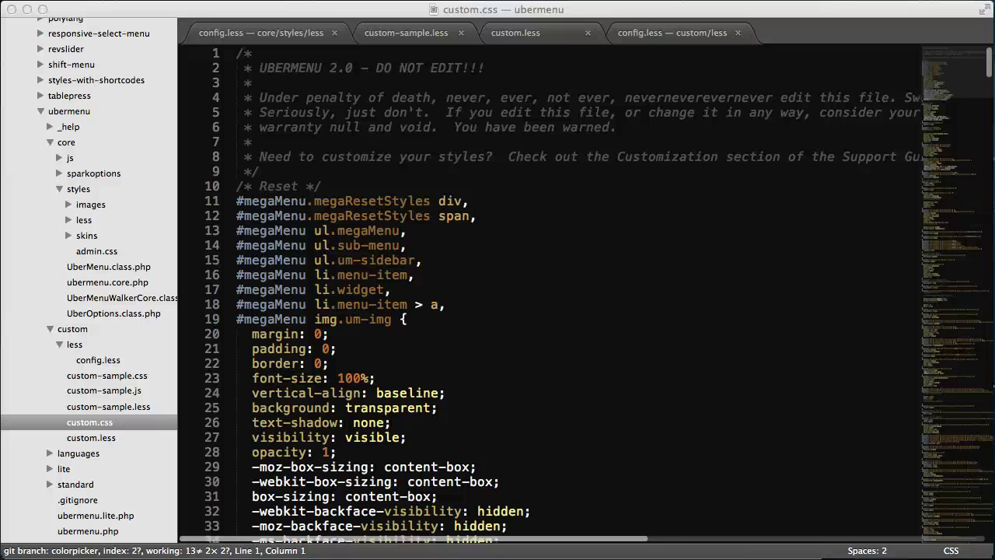
key(super+Tab)
key(super+Tab)
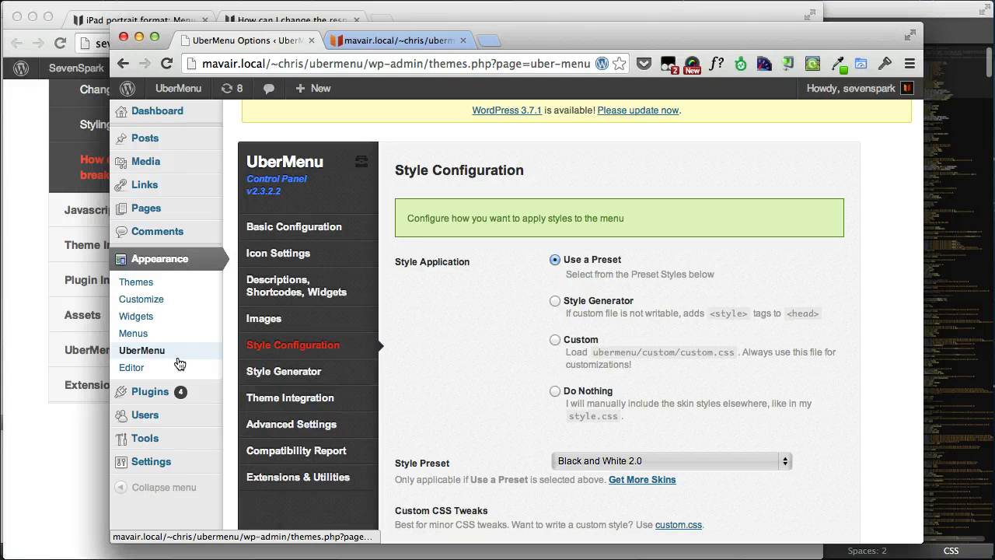
Set Style Application to Custom and expand UberMenu's Advanced Settings.
click(587, 345)
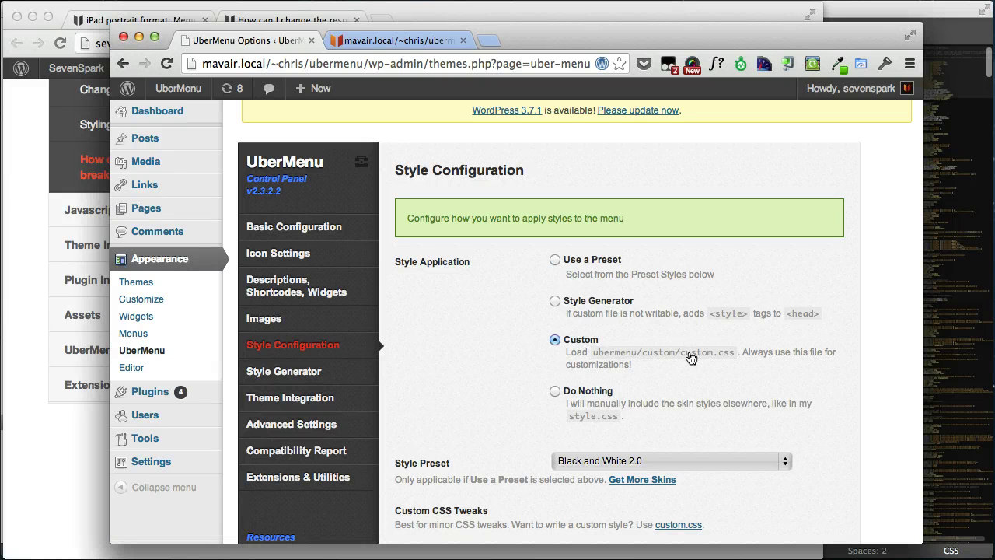
scroll(507, 395, down, 2)
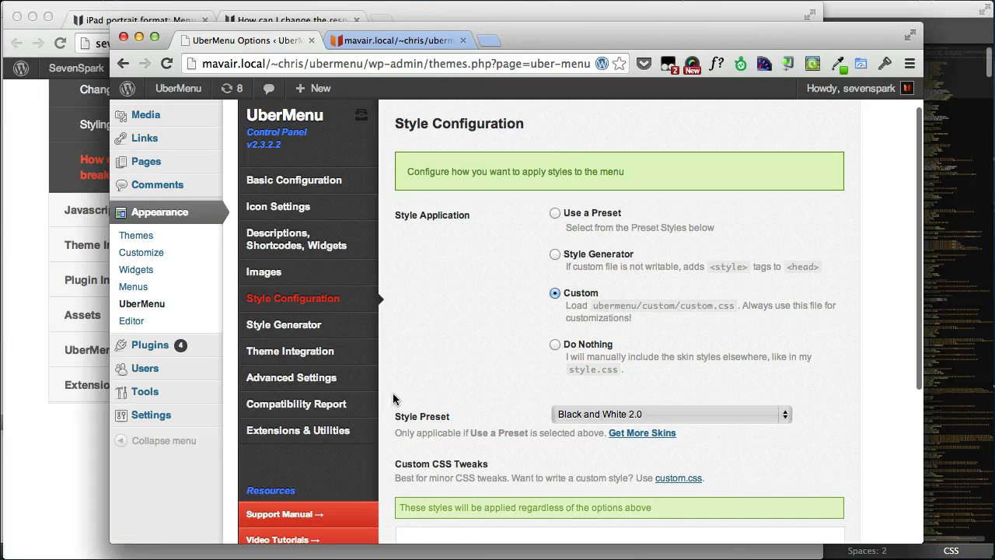
click(290, 381)
scroll(632, 348, down, 15)
scroll(632, 349, down, 4)
scroll(632, 349, up, 4)
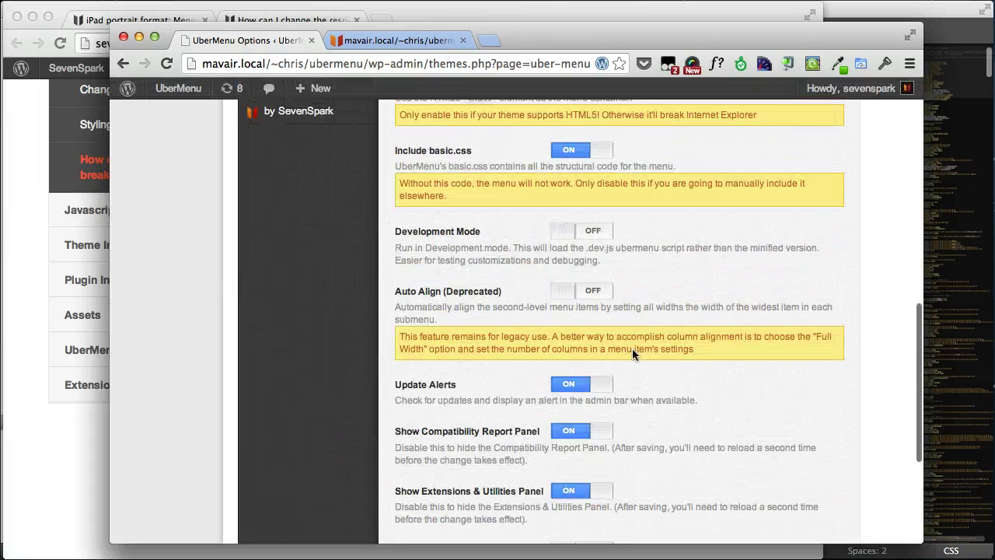
scroll(632, 348, up, 5)
Turn Include basic.css off and save all UberMenu settings.
click(597, 352)
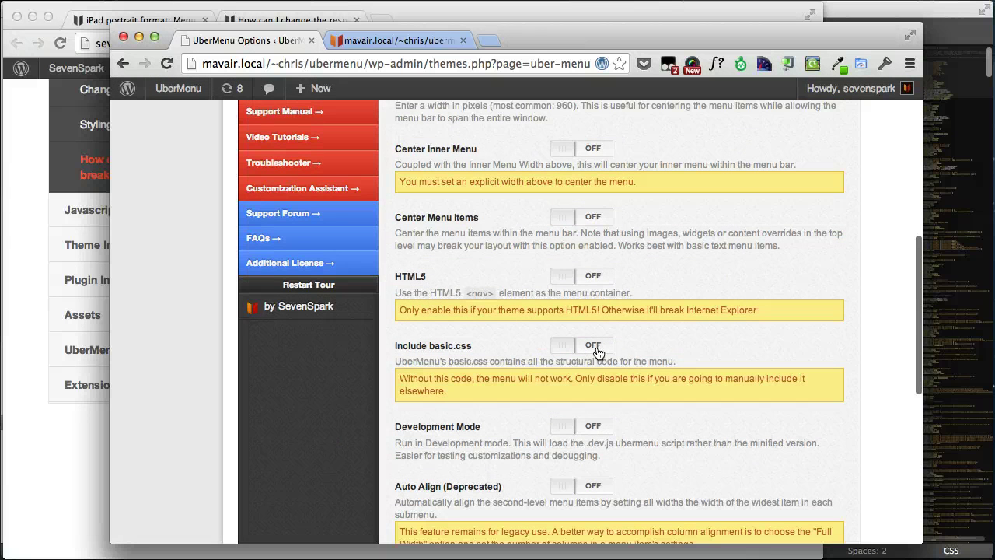
scroll(692, 357, down, 5)
scroll(696, 373, down, 5)
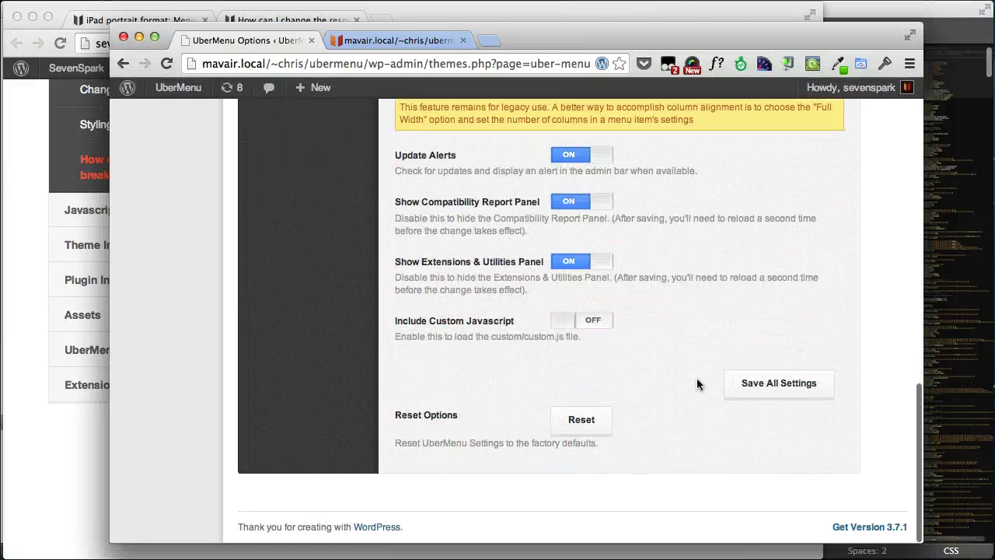
click(799, 391)
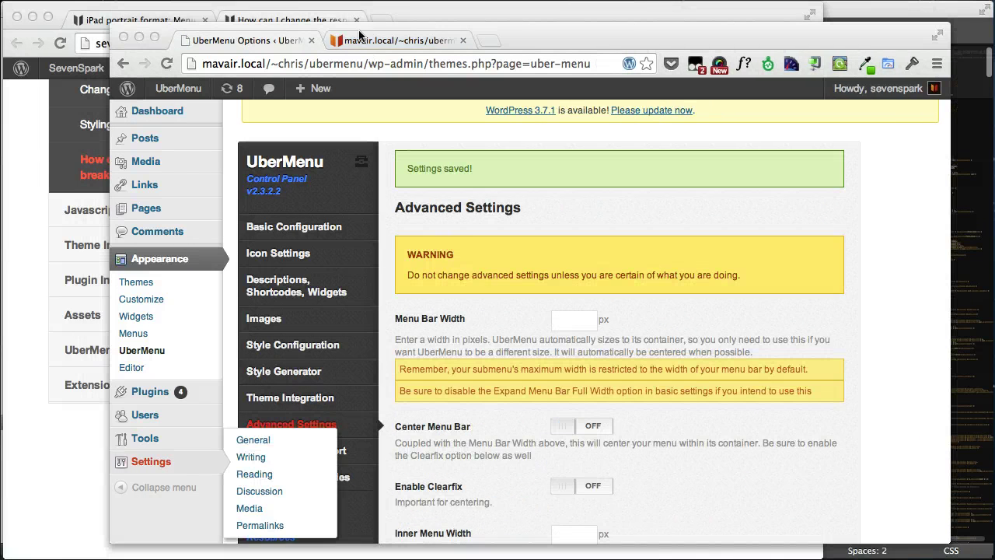
On the front page, narrow below 960px, open and close the MENU toggle, then widen again.
click(397, 37)
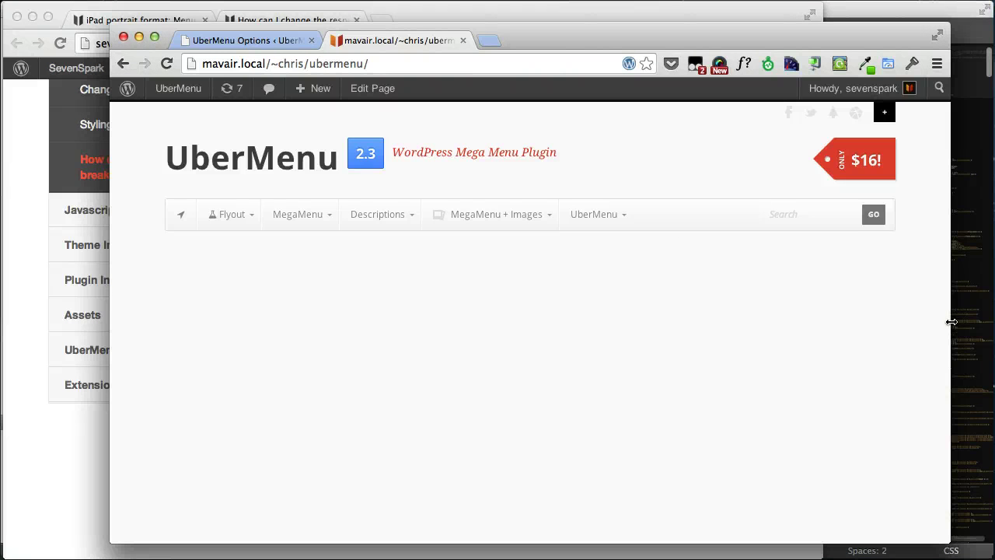
drag(951, 322, 811, 322)
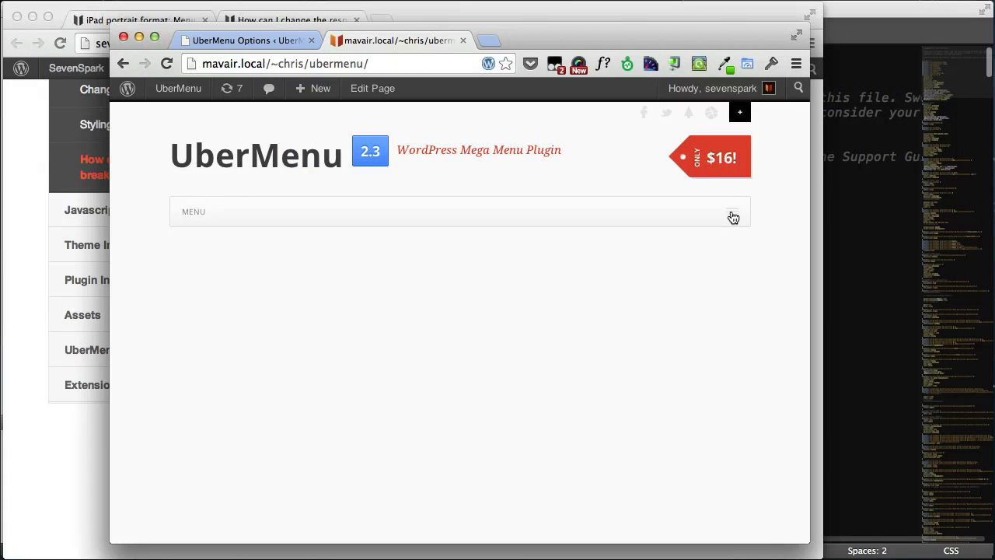
click(732, 217)
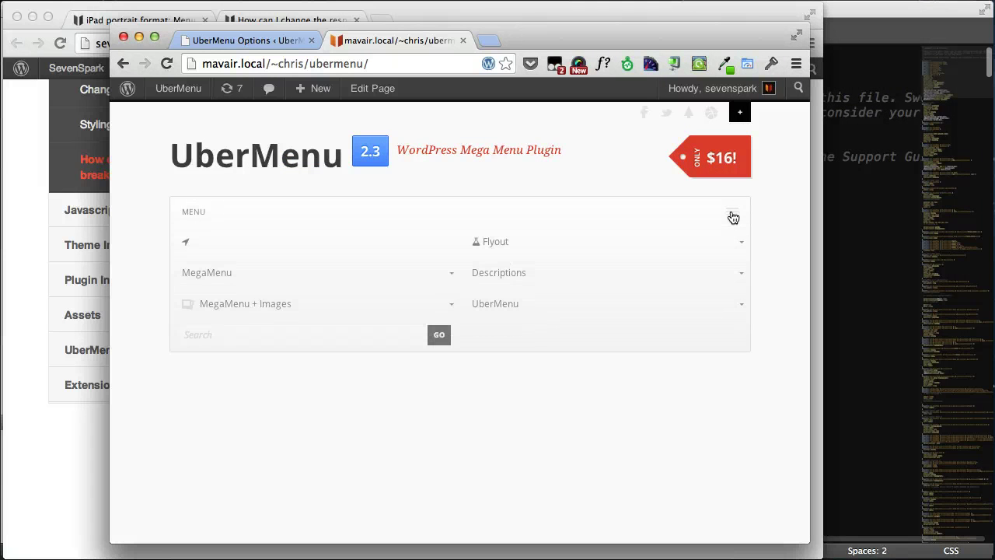
click(732, 217)
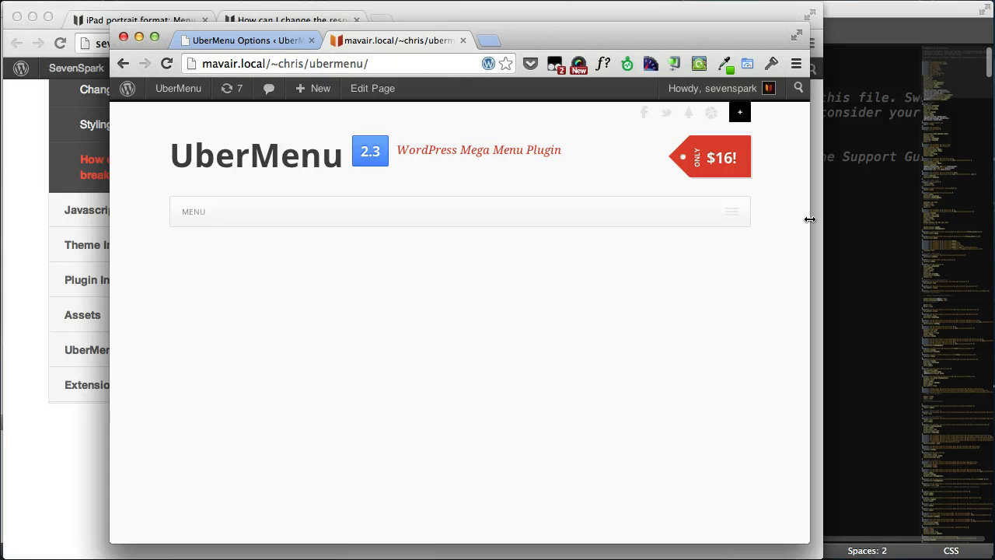
mouse_move(810, 220)
mouse_down()
mouse_move(956, 236)
mouse_move(947, 246)
mouse_up()
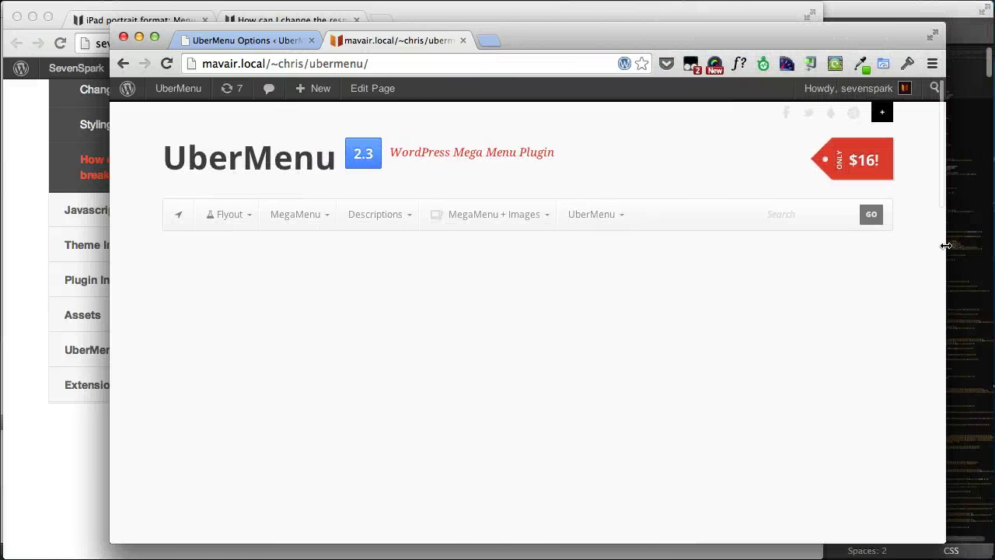